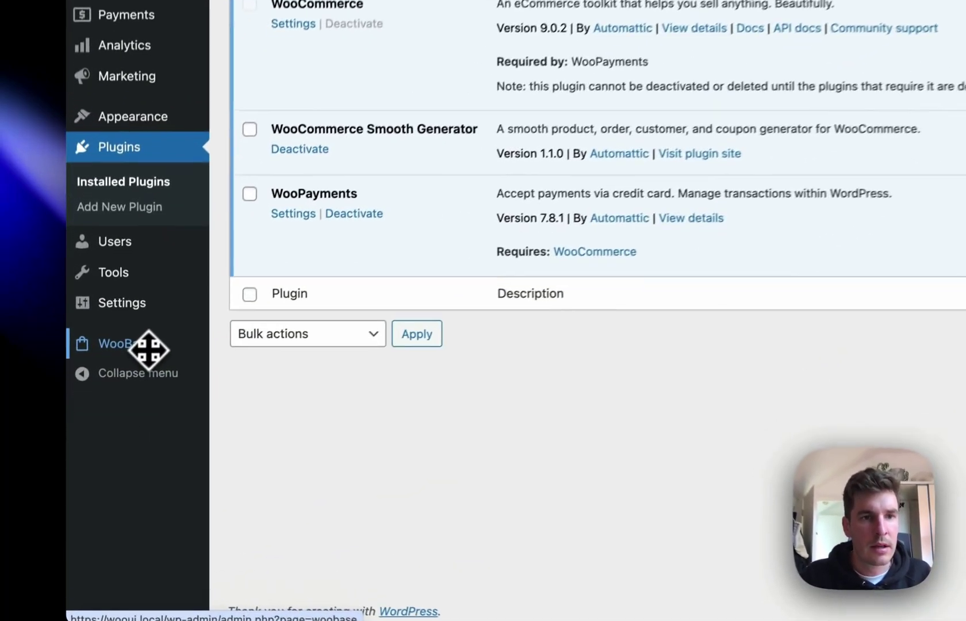
Open the WooBase store dashboard and switch it to full-screen view
{"action": "left_click", "coordinate": [108, 410]}
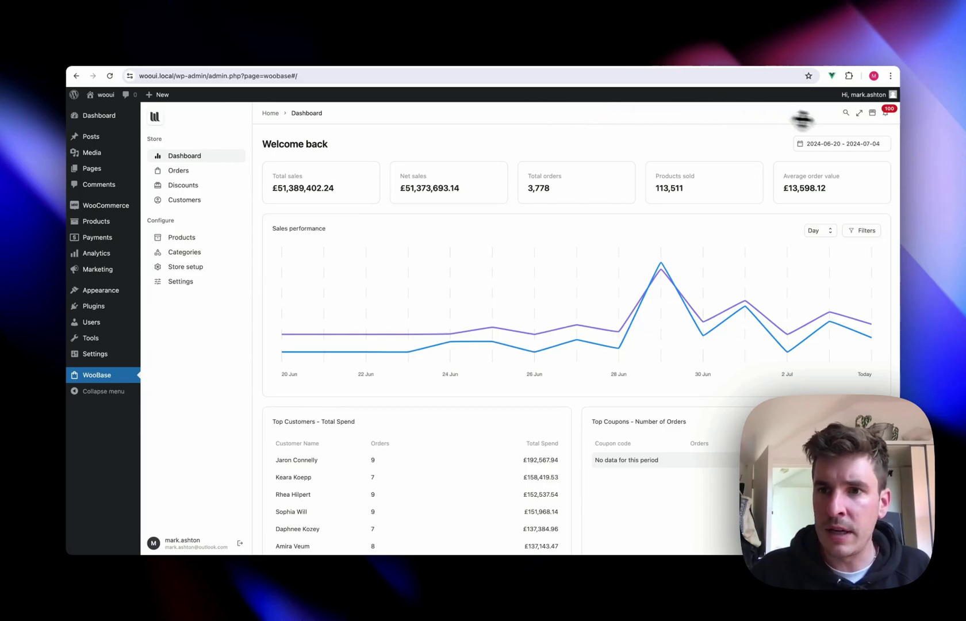
{"action": "left_click", "coordinate": [859, 112]}
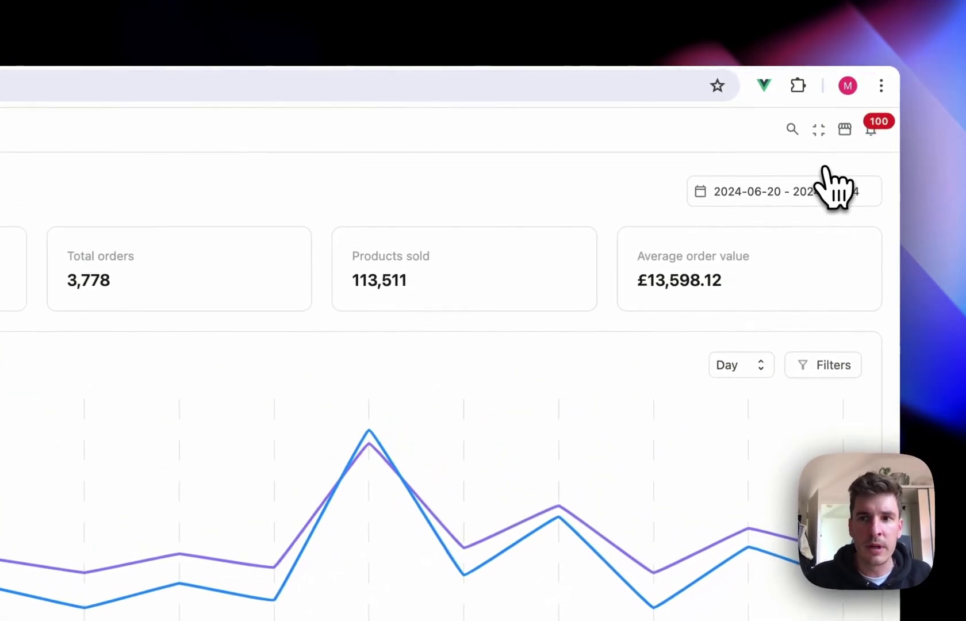
{"action": "scroll", "coordinate": [403, 244], "scroll_direction": "down", "scroll_amount": 1}
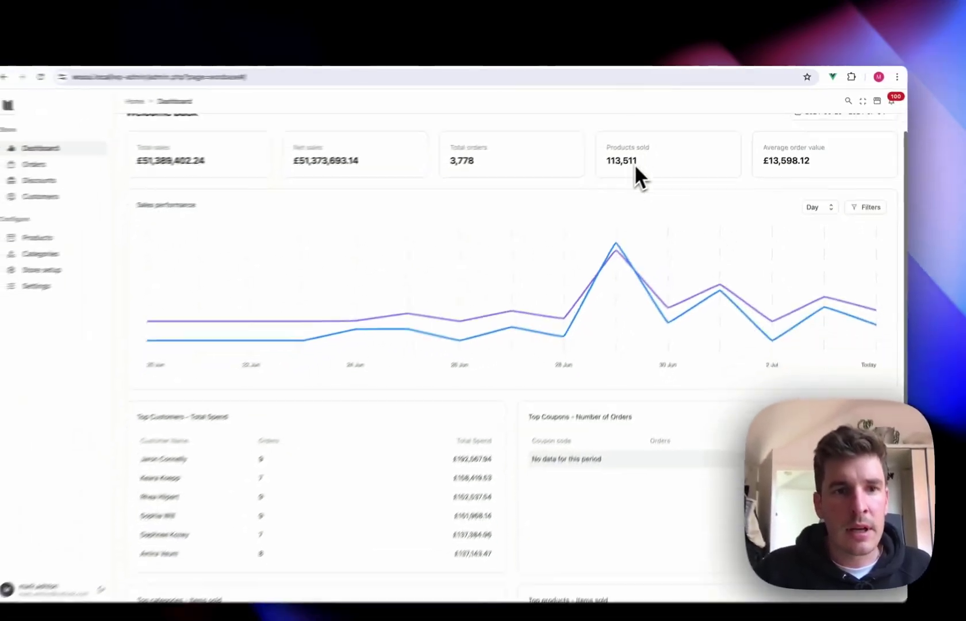
{"action": "scroll", "coordinate": [634, 164], "scroll_direction": "down", "scroll_amount": 3}
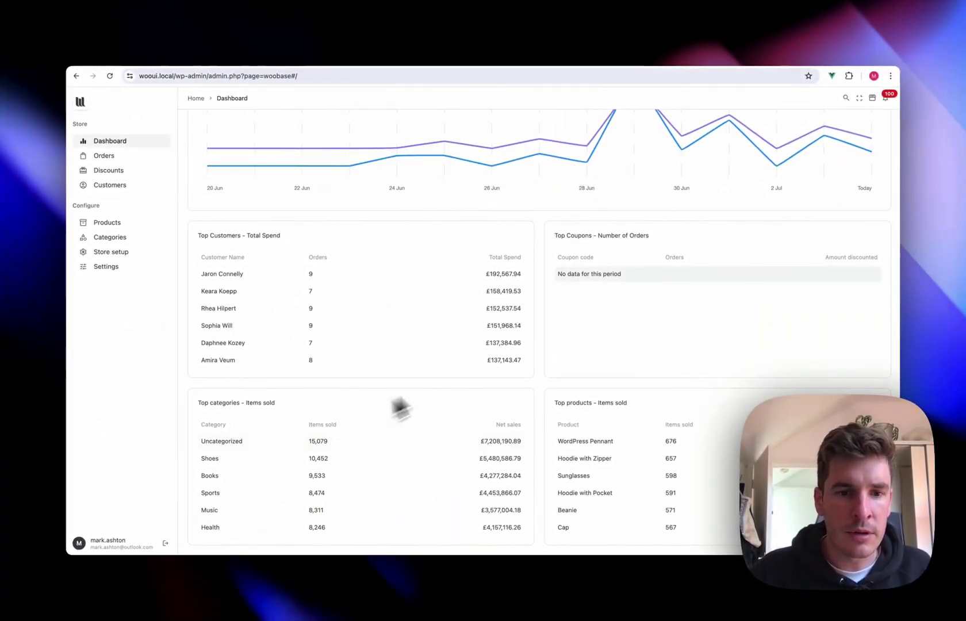
{"action": "scroll", "coordinate": [460, 373], "scroll_direction": "up", "scroll_amount": 3}
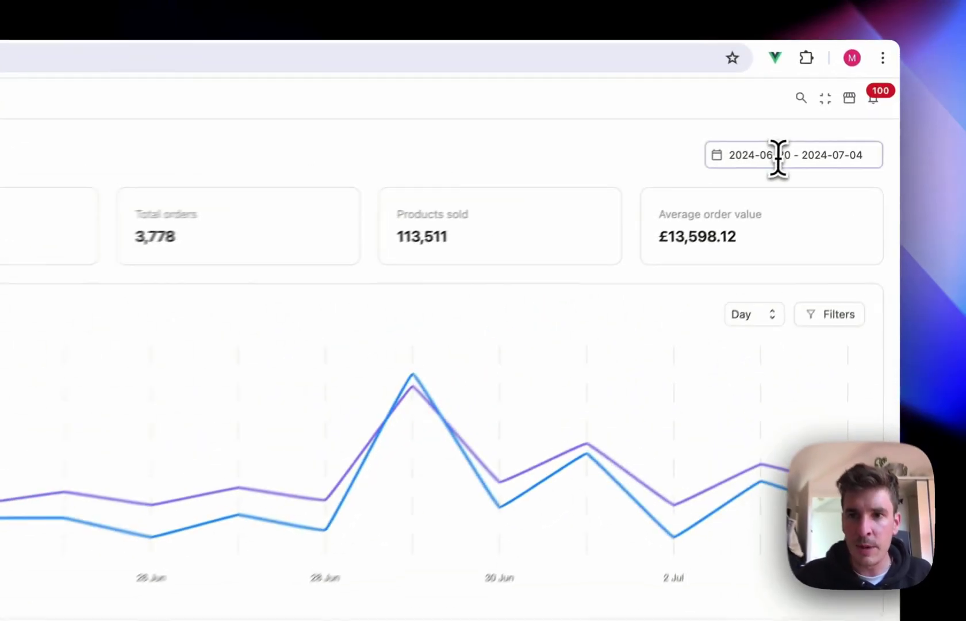
Try the date-range calendar and check which data sets the sales chart plots
{"action": "left_click", "coordinate": [830, 129]}
{"action": "left_click", "coordinate": [788, 123]}
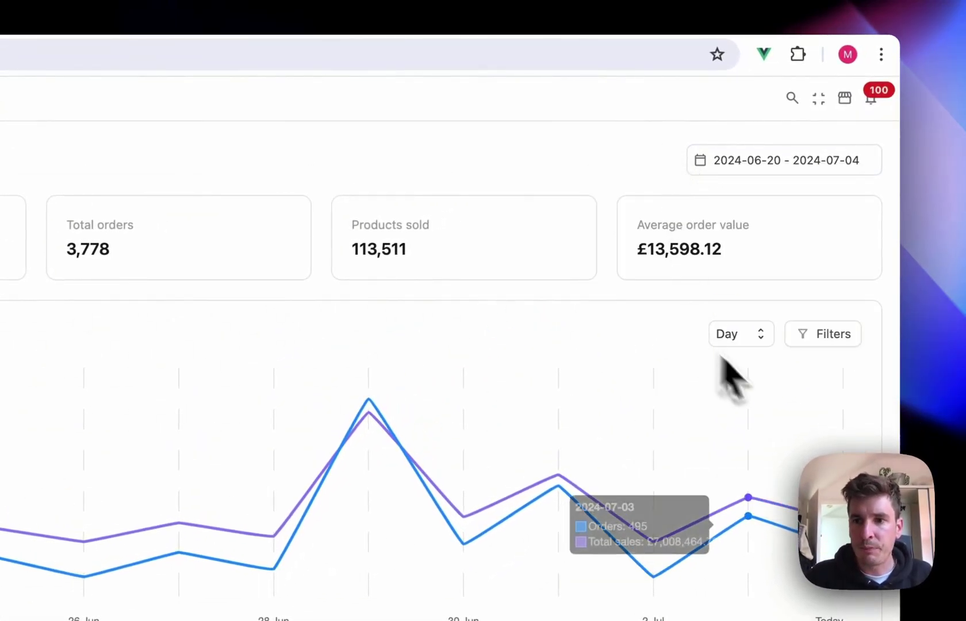
{"action": "left_click", "coordinate": [838, 340]}
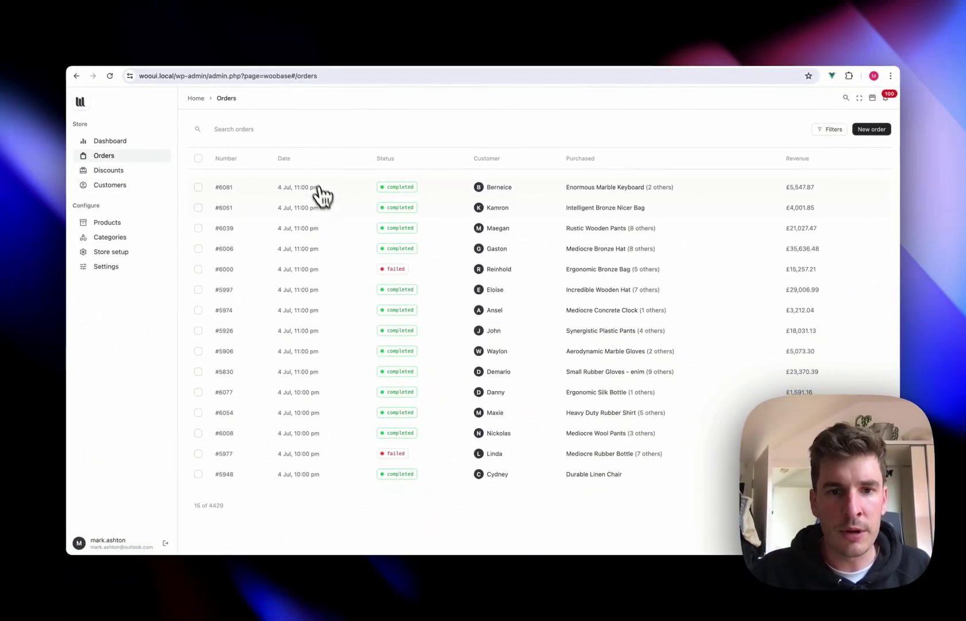
Review order #6039's details in its side panel, then close it
{"action": "left_click", "coordinate": [329, 228]}
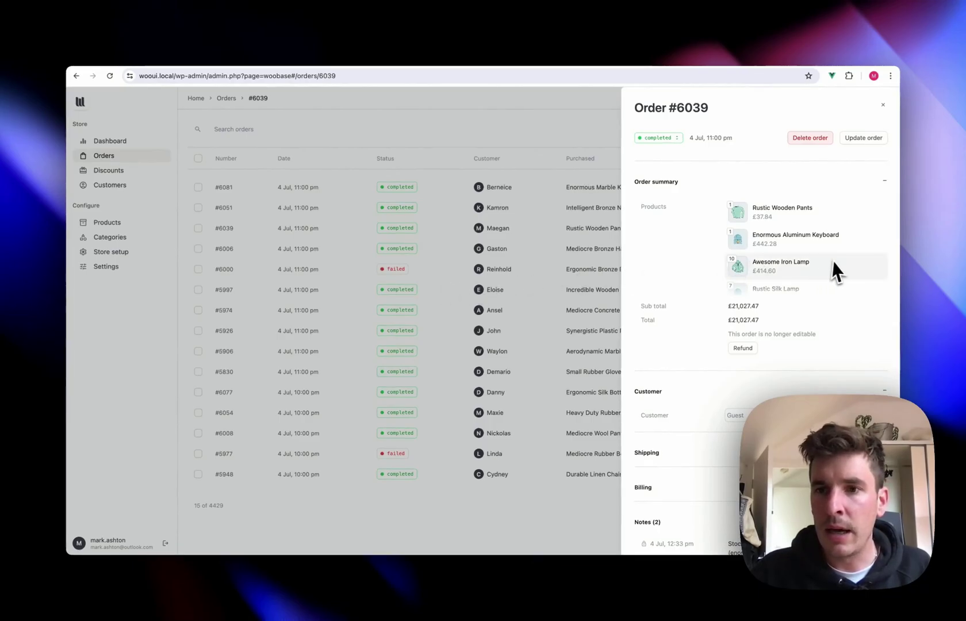
{"action": "scroll", "coordinate": [835, 264], "scroll_direction": "down", "scroll_amount": 5}
{"action": "scroll", "coordinate": [834, 263], "scroll_direction": "up", "scroll_amount": 5}
{"action": "scroll", "coordinate": [823, 341], "scroll_direction": "down", "scroll_amount": 3}
{"action": "scroll", "coordinate": [823, 340], "scroll_direction": "down", "scroll_amount": 3}
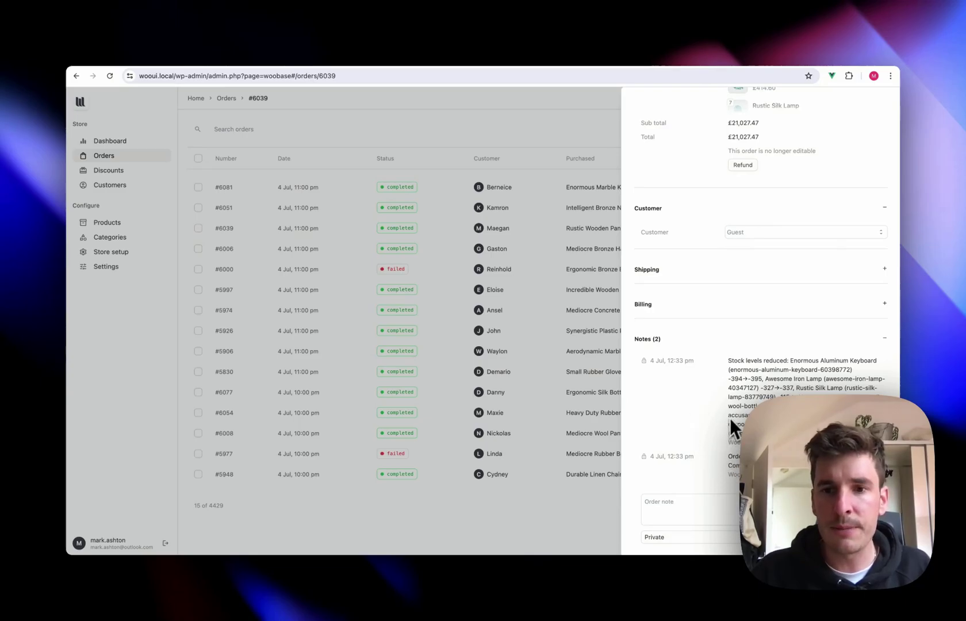
{"action": "scroll", "coordinate": [731, 413], "scroll_direction": "up", "scroll_amount": 5}
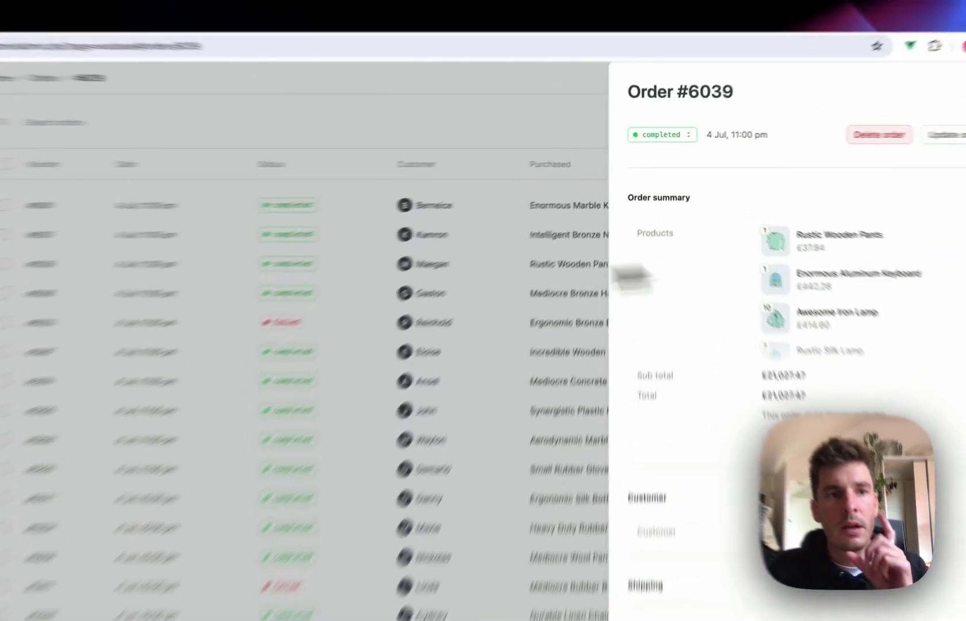
{"action": "left_click", "coordinate": [610, 281]}
Show the Discounts list, then open a customer's profile from the Customers list
{"action": "left_click", "coordinate": [163, 270]}
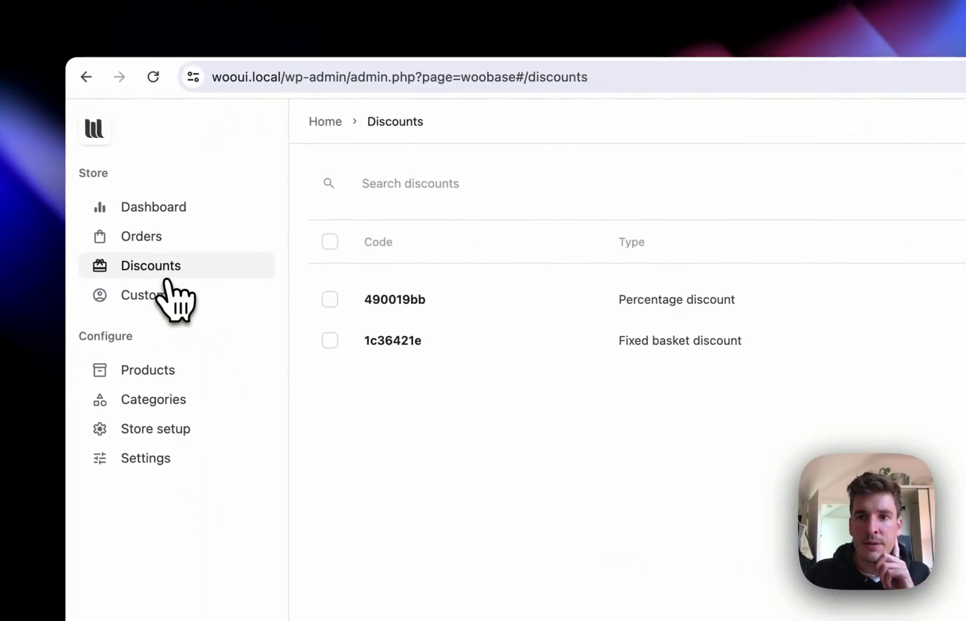
{"action": "left_click", "coordinate": [168, 301]}
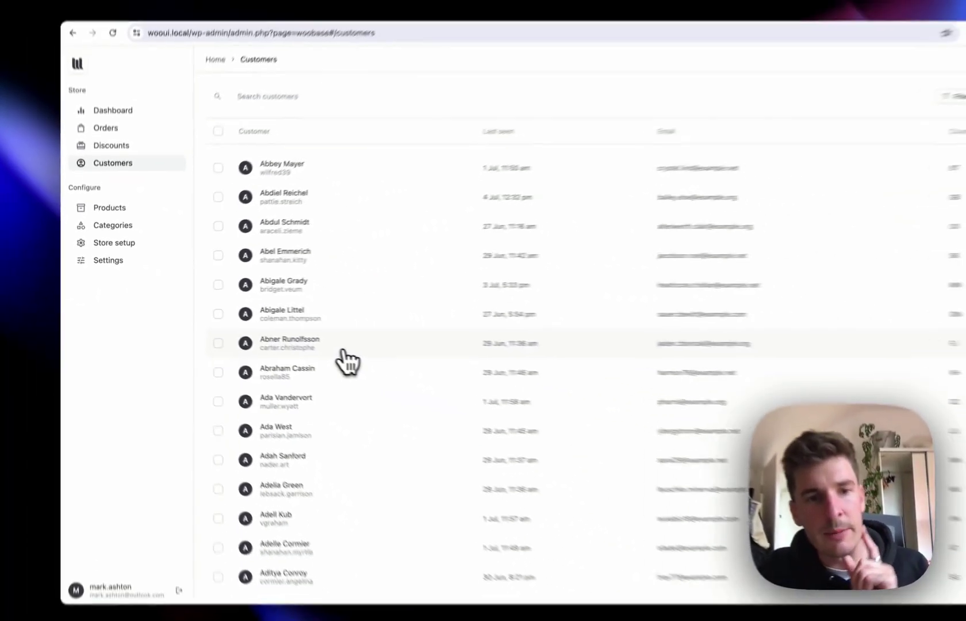
{"action": "left_click", "coordinate": [340, 351]}
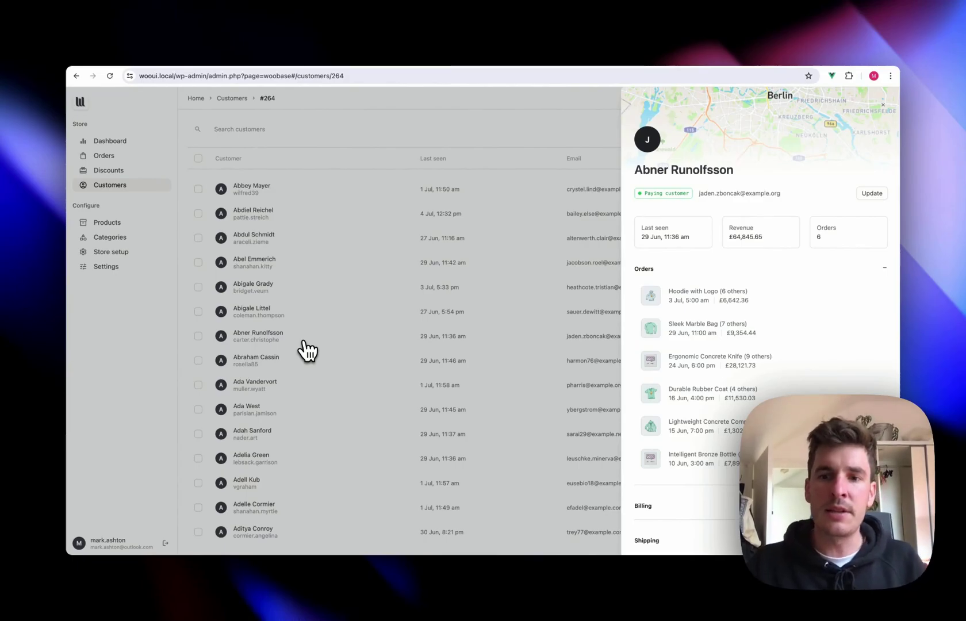
Browse the customer's order history and open their order #3054
{"action": "scroll", "coordinate": [780, 310], "scroll_direction": "down", "scroll_amount": 5}
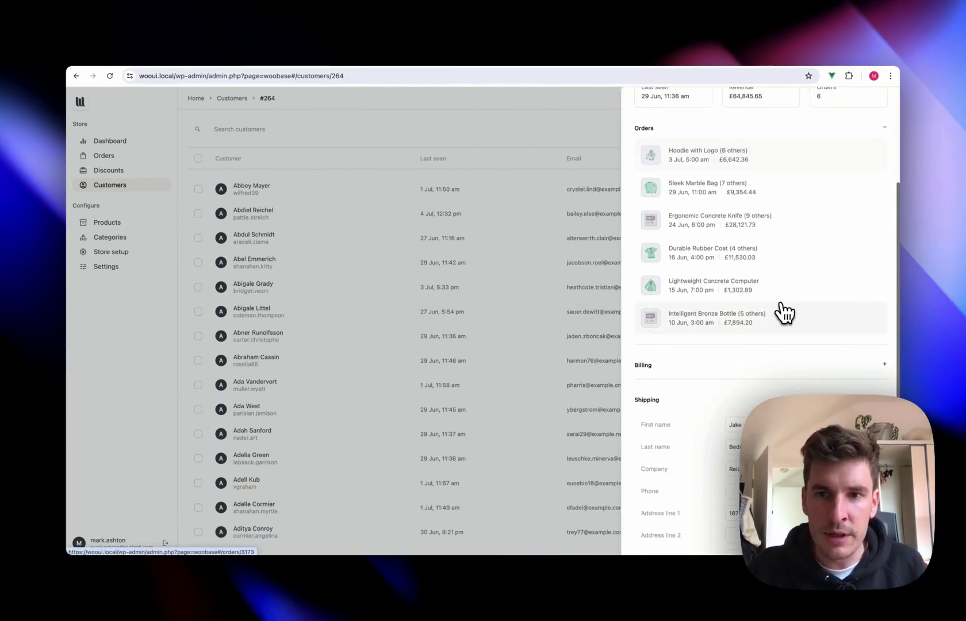
{"action": "scroll", "coordinate": [761, 236], "scroll_direction": "up", "scroll_amount": 5}
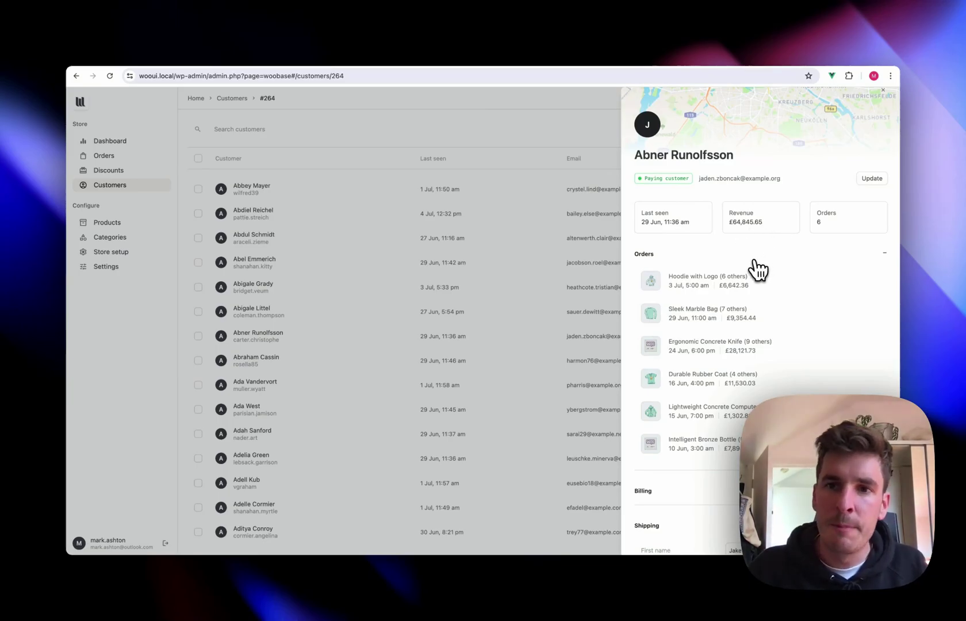
{"action": "scroll", "coordinate": [741, 321], "scroll_direction": "down", "scroll_amount": 3}
{"action": "left_click", "coordinate": [748, 313]}
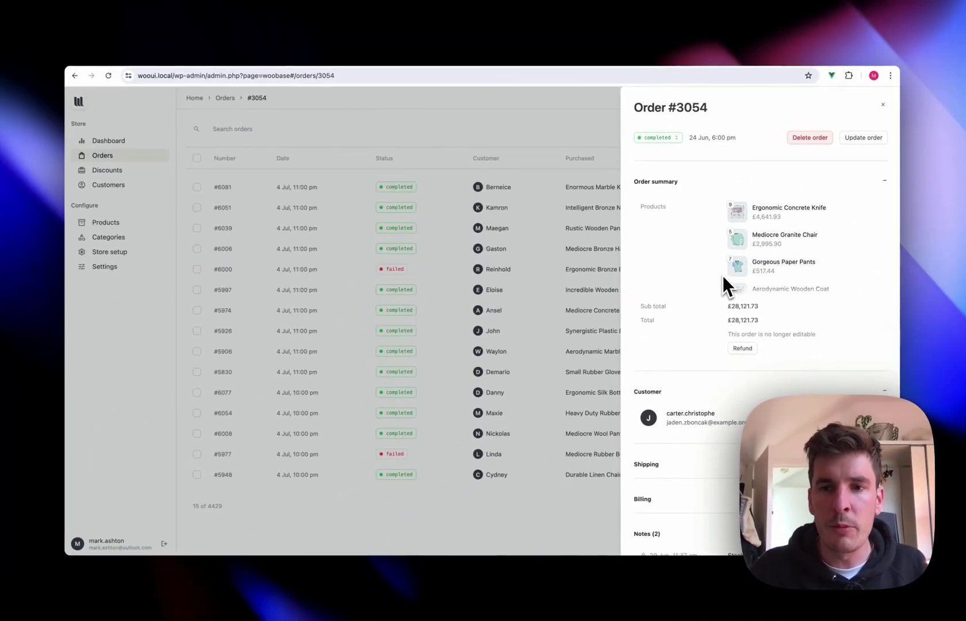
{"action": "scroll", "coordinate": [695, 304], "scroll_direction": "down", "scroll_amount": 5}
Close the order details and bring up the Products list
{"action": "scroll", "coordinate": [695, 305], "scroll_direction": "up", "scroll_amount": 5}
{"action": "left_click", "coordinate": [338, 236]}
{"action": "left_click", "coordinate": [107, 224]}
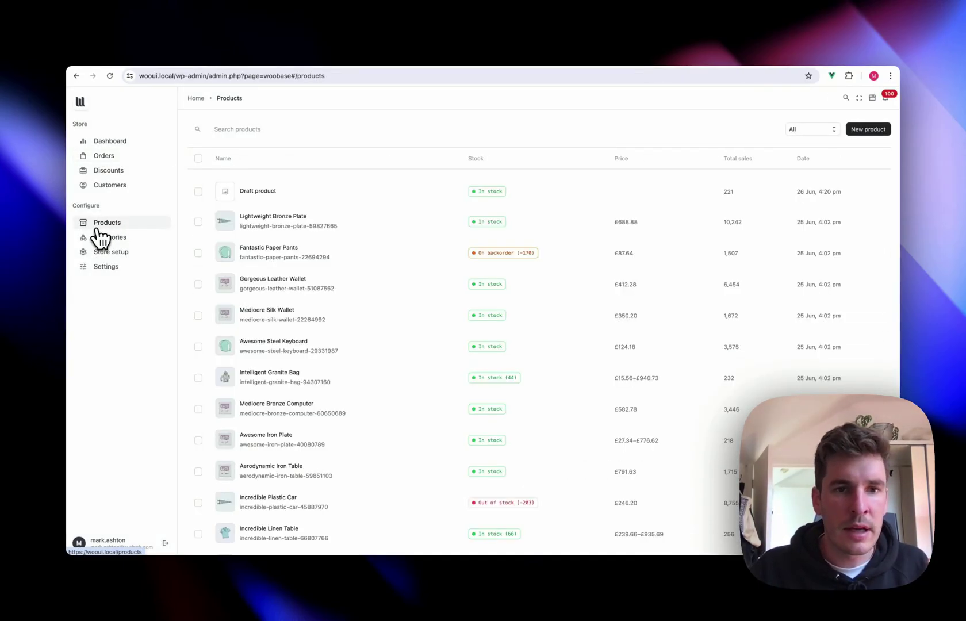
{"action": "scroll", "coordinate": [344, 374], "scroll_direction": "down", "scroll_amount": 5}
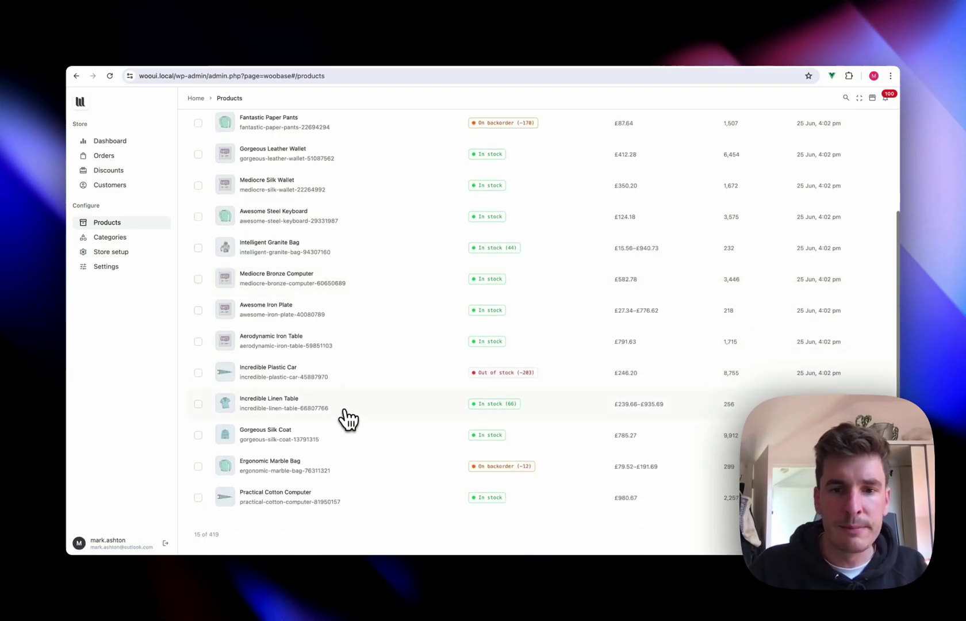
{"action": "scroll", "coordinate": [348, 418], "scroll_direction": "up", "scroll_amount": 5}
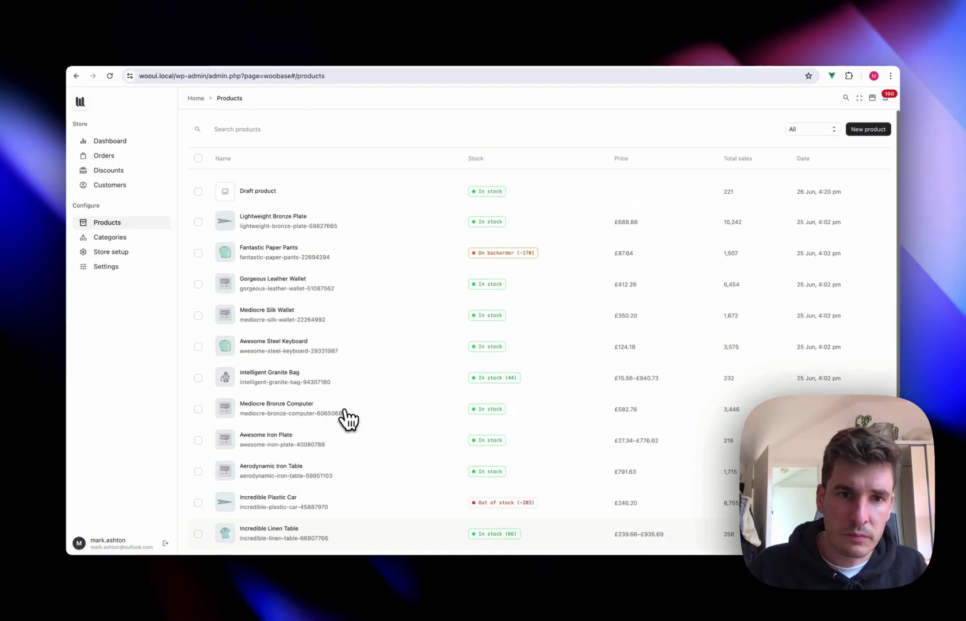
Inspect the Lightweight Bronze Plate product details, then close them
{"action": "left_click", "coordinate": [386, 235]}
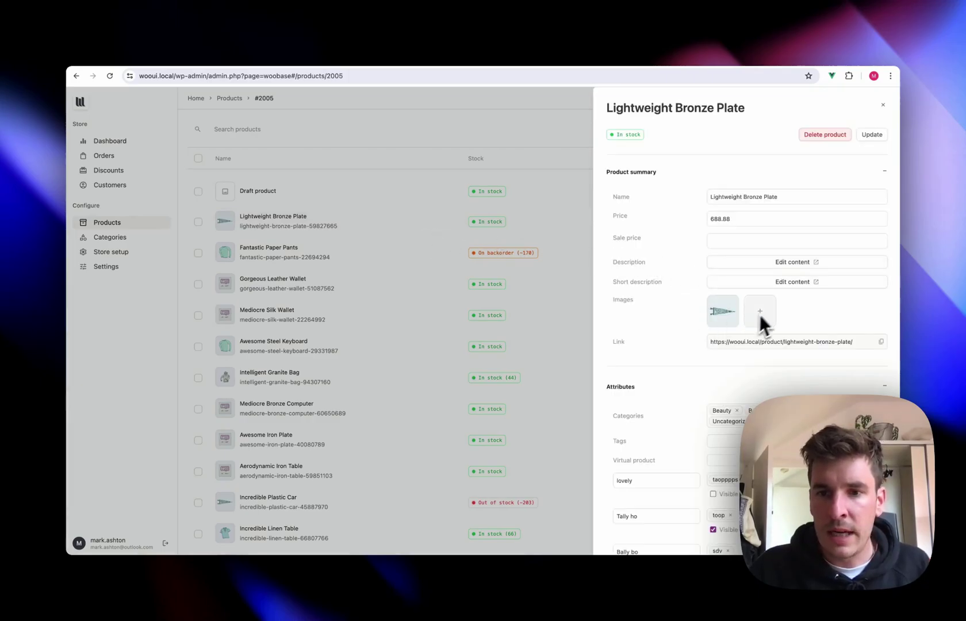
{"action": "scroll", "coordinate": [712, 348], "scroll_direction": "down", "scroll_amount": 5}
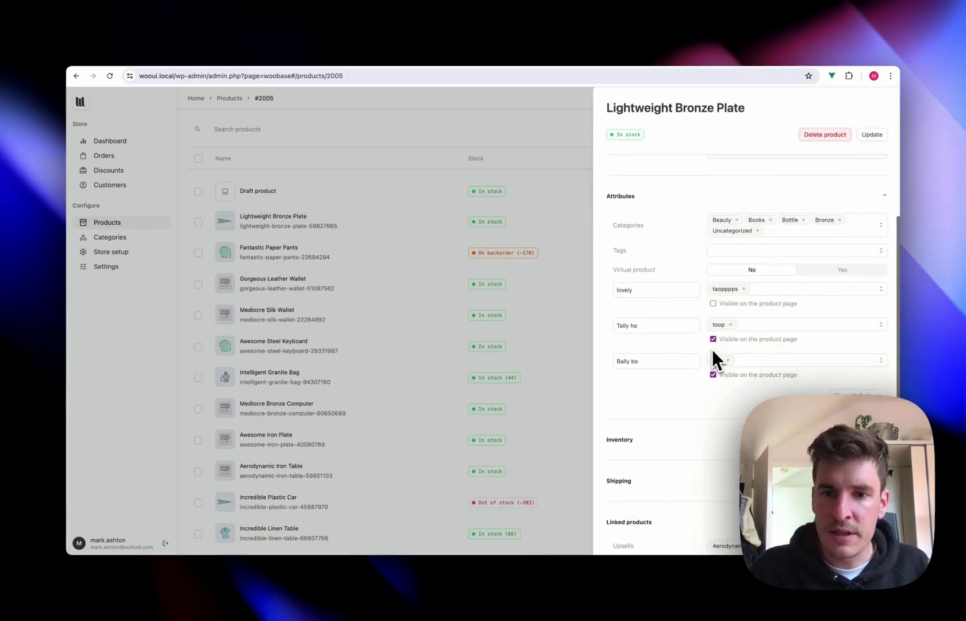
{"action": "scroll", "coordinate": [712, 349], "scroll_direction": "up", "scroll_amount": 5}
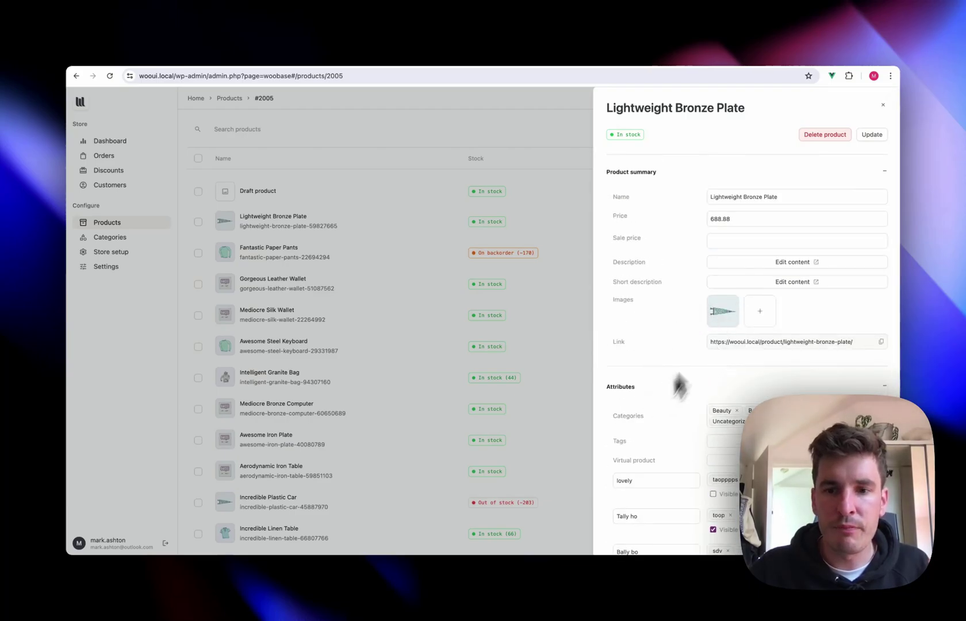
{"action": "left_click", "coordinate": [567, 281]}
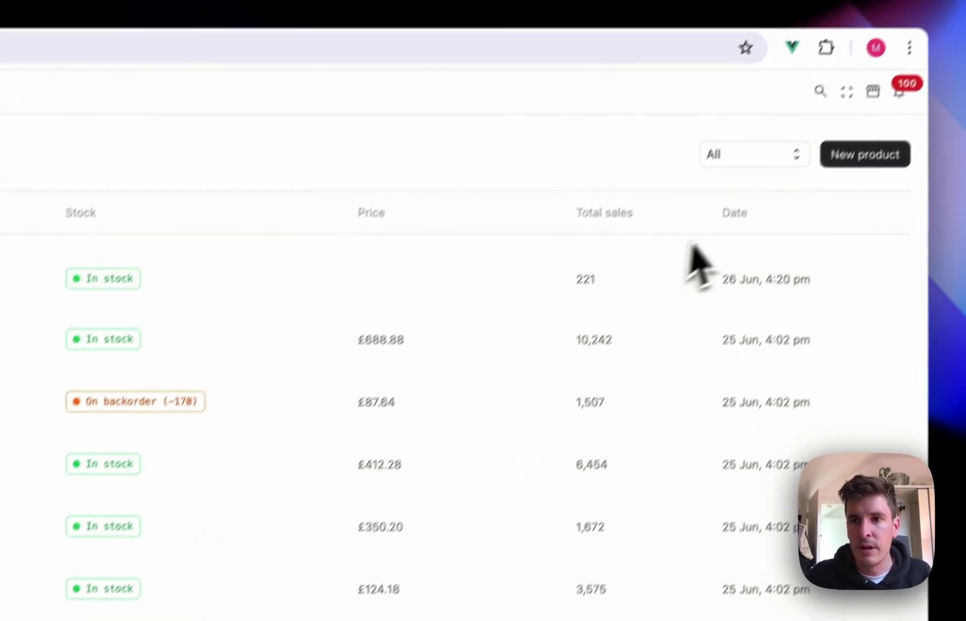
Create a new draft product, then show the product Categories list
{"action": "left_click", "coordinate": [844, 163]}
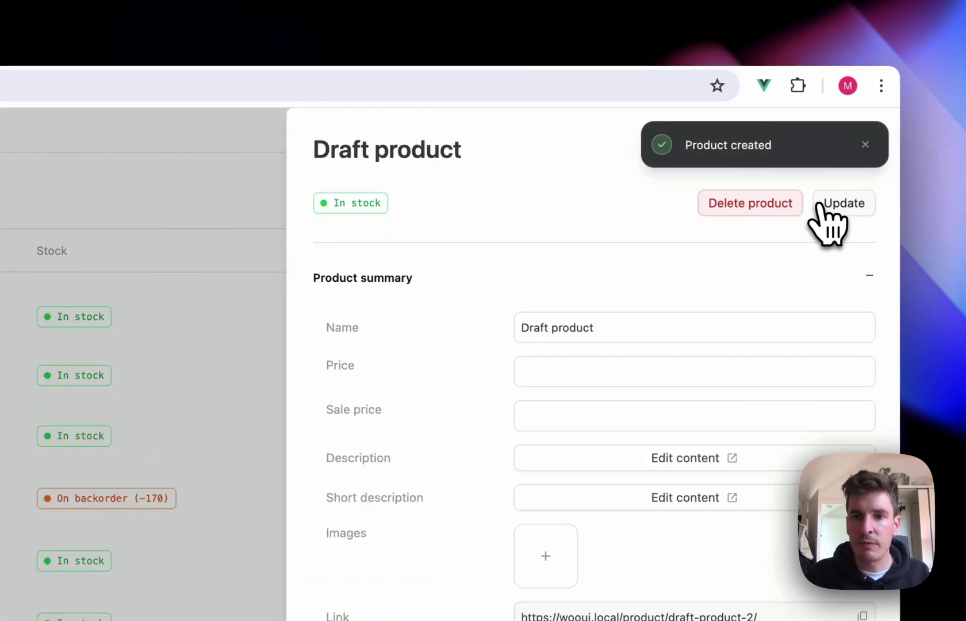
{"action": "left_click", "coordinate": [161, 270]}
{"action": "left_click", "coordinate": [121, 326]}
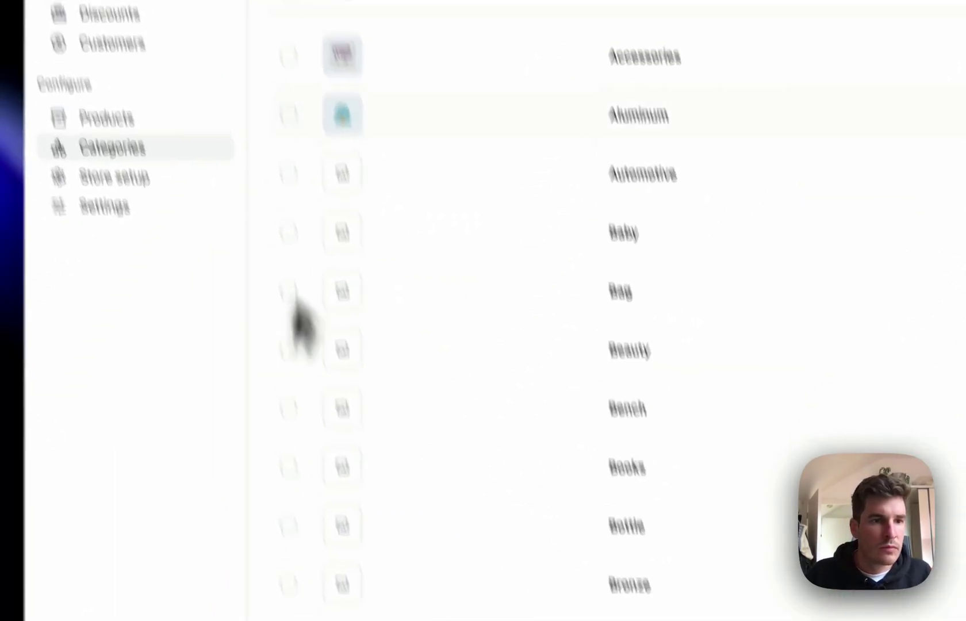
From the dashboard, search the store for 'line' and open Heavy Duty Linen Keyboard
{"action": "left_click", "coordinate": [144, 154]}
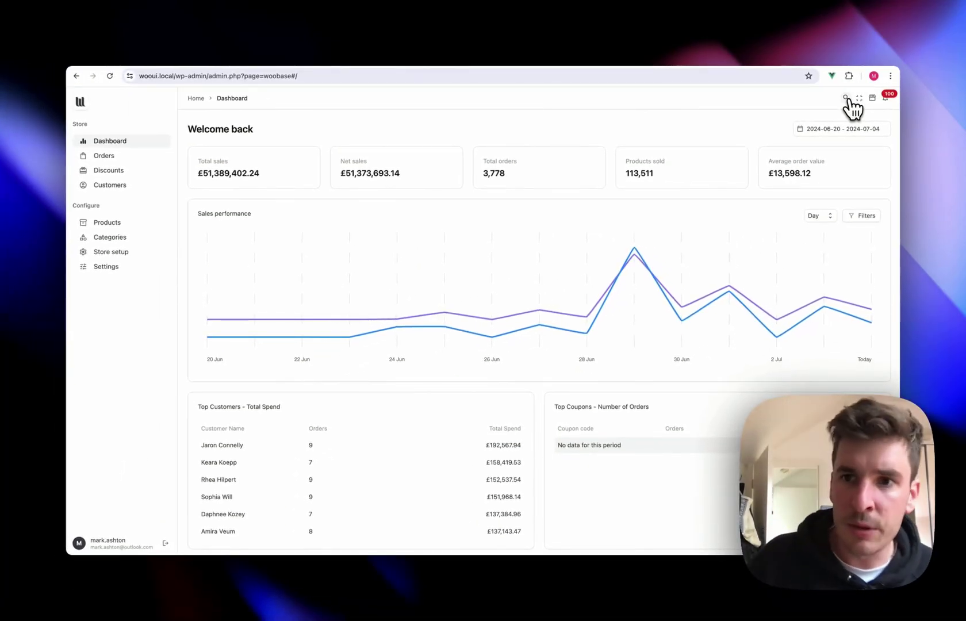
{"action": "left_click", "coordinate": [846, 98]}
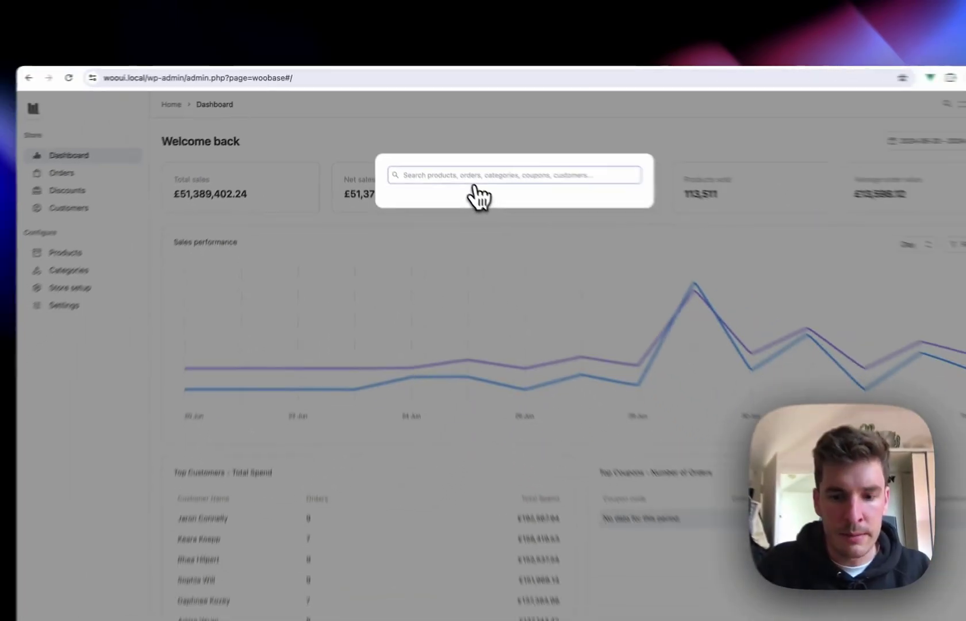
{"action": "type", "text": "line"}
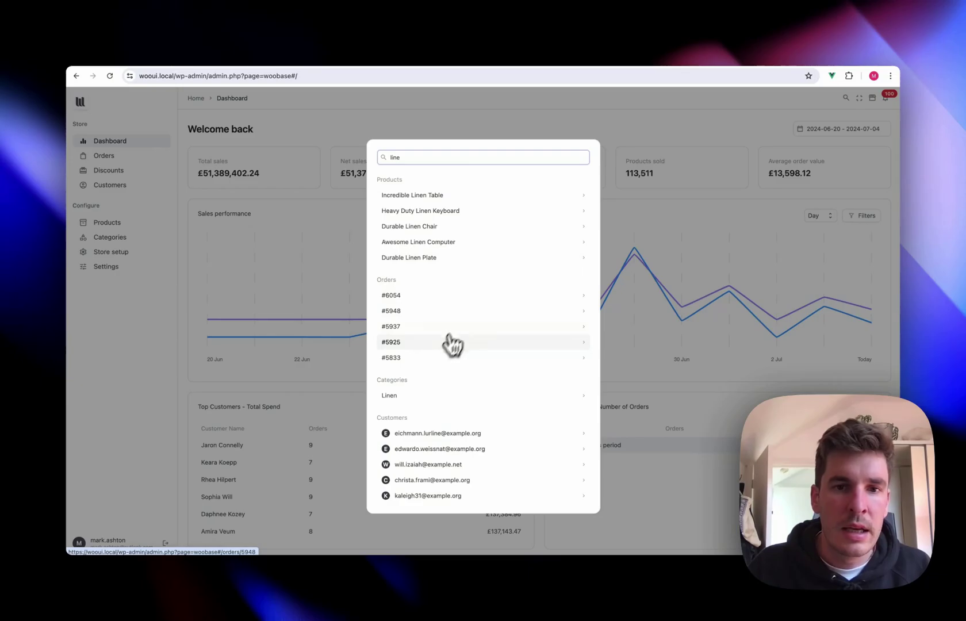
{"action": "left_click", "coordinate": [442, 210]}
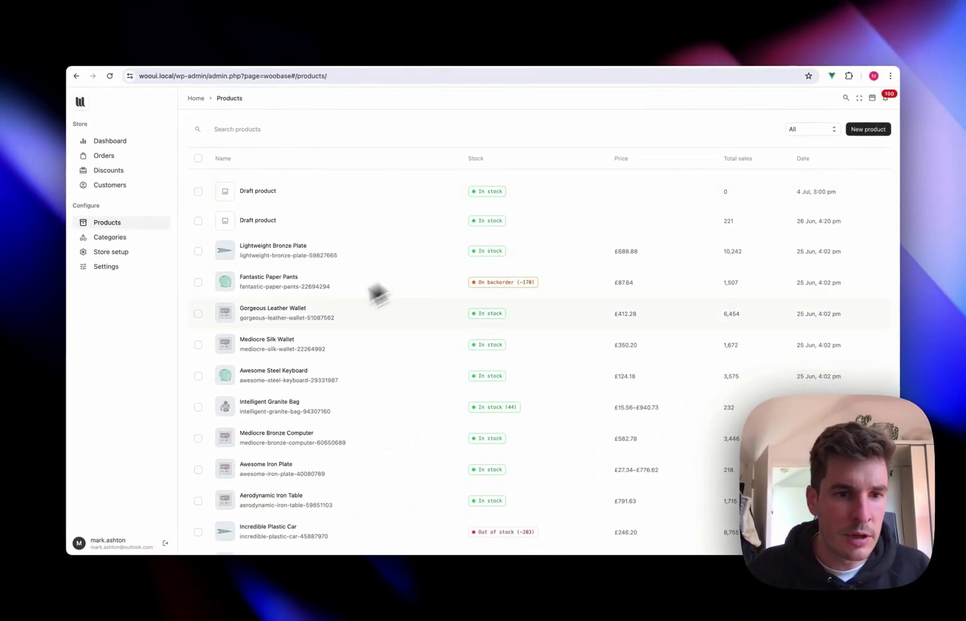
Open Store setup and look through its General, Products and Tax settings
{"action": "scroll", "coordinate": [347, 423], "scroll_direction": "down", "scroll_amount": 5}
{"action": "scroll", "coordinate": [346, 425], "scroll_direction": "up", "scroll_amount": 5}
{"action": "scroll", "coordinate": [347, 425], "scroll_direction": "up", "scroll_amount": 1}
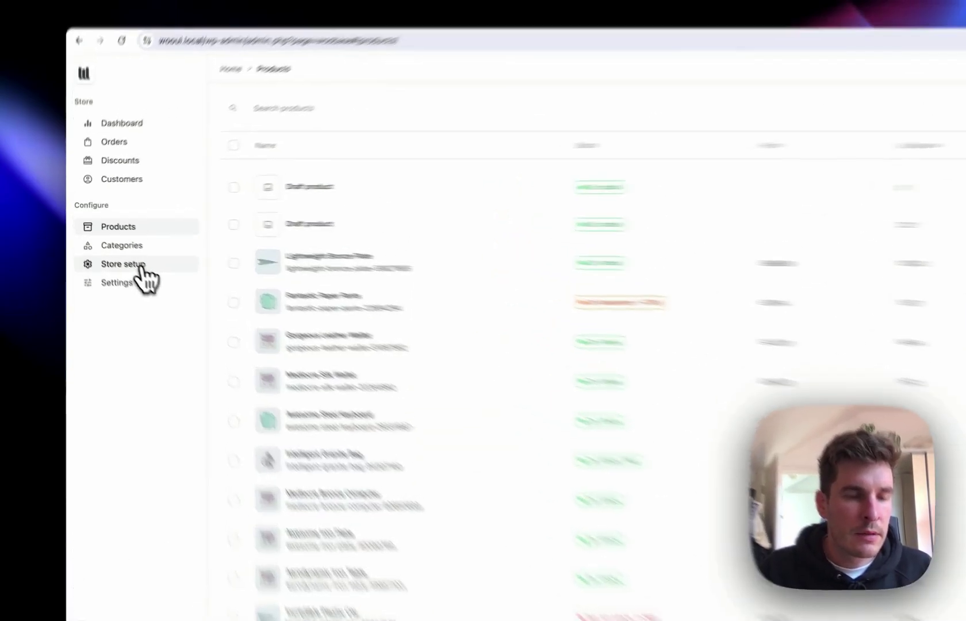
{"action": "left_click", "coordinate": [122, 252]}
{"action": "scroll", "coordinate": [444, 317], "scroll_direction": "down", "scroll_amount": 15}
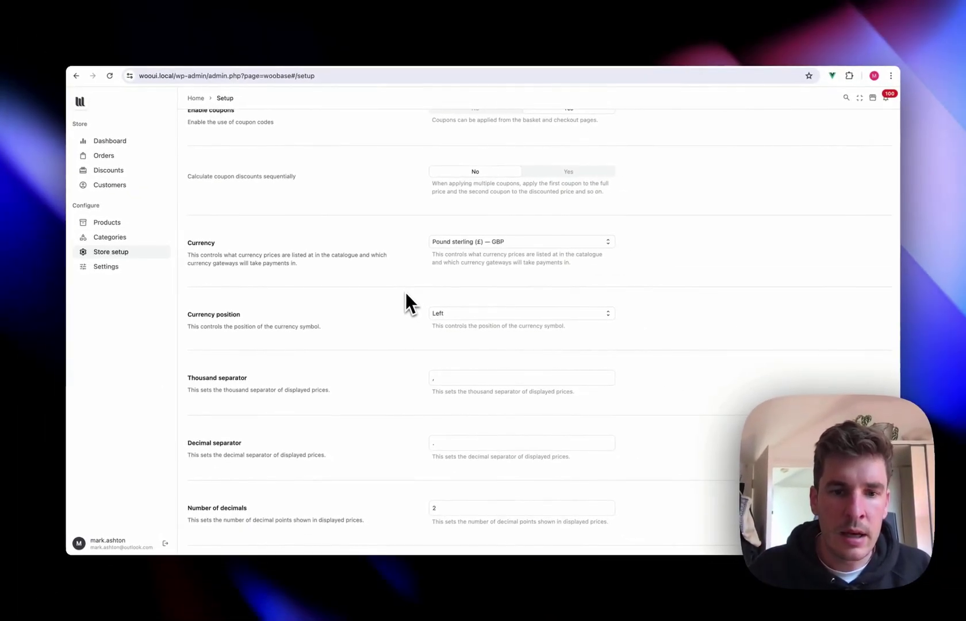
{"action": "scroll", "coordinate": [405, 293], "scroll_direction": "up", "scroll_amount": 12}
{"action": "scroll", "coordinate": [405, 293], "scroll_direction": "up", "scroll_amount": 8}
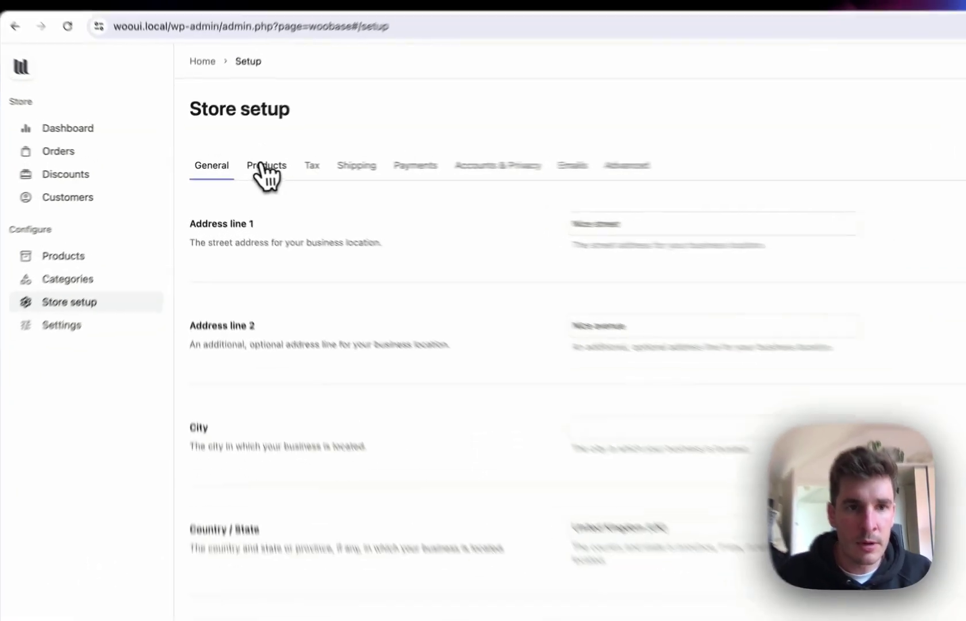
{"action": "left_click", "coordinate": [235, 164]}
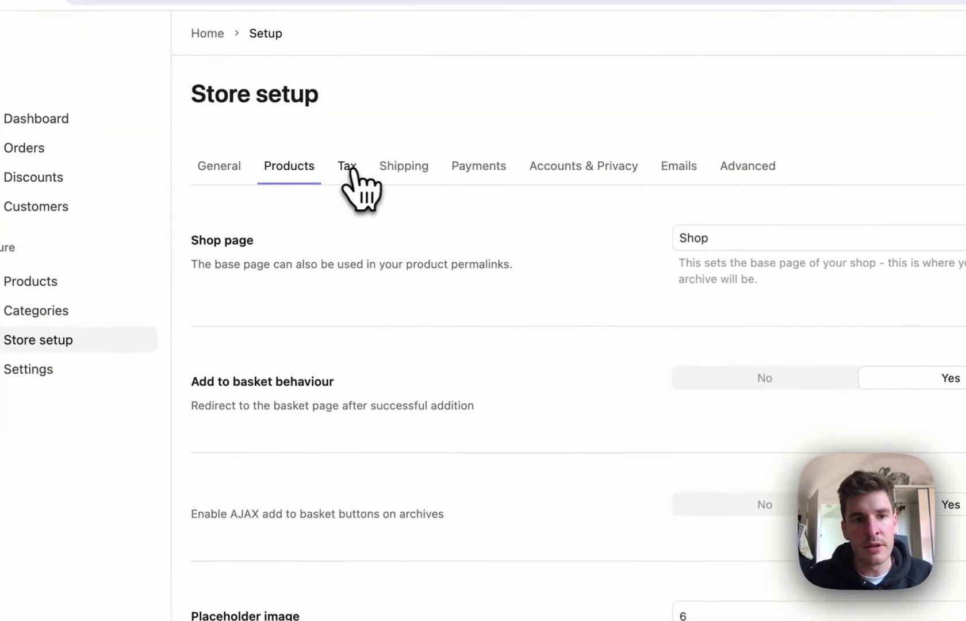
{"action": "left_click", "coordinate": [347, 167]}
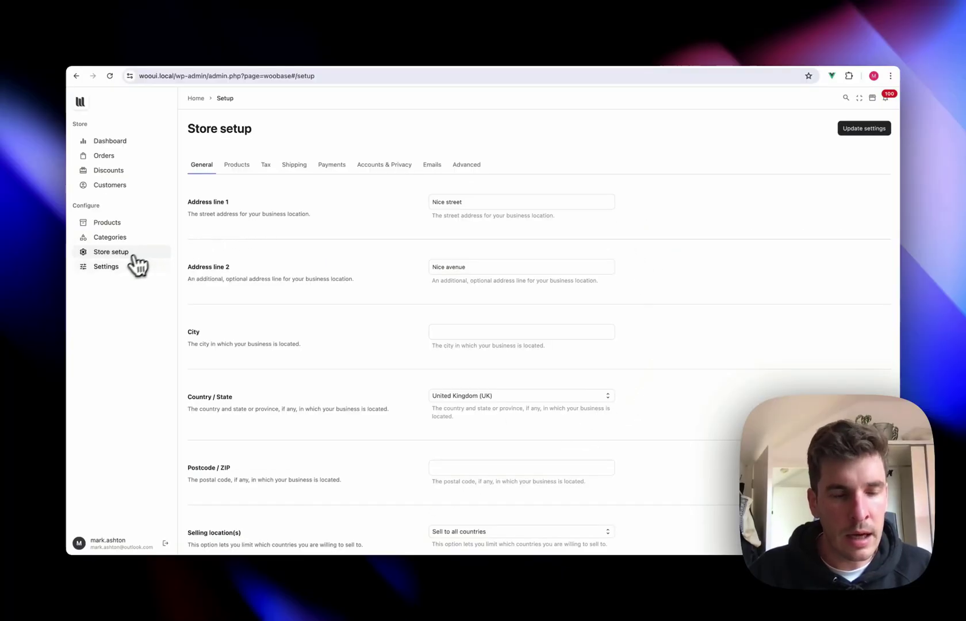
Set the WooBase Menu name field to 'My cool store' and update the settings
{"action": "left_click", "coordinate": [122, 268]}
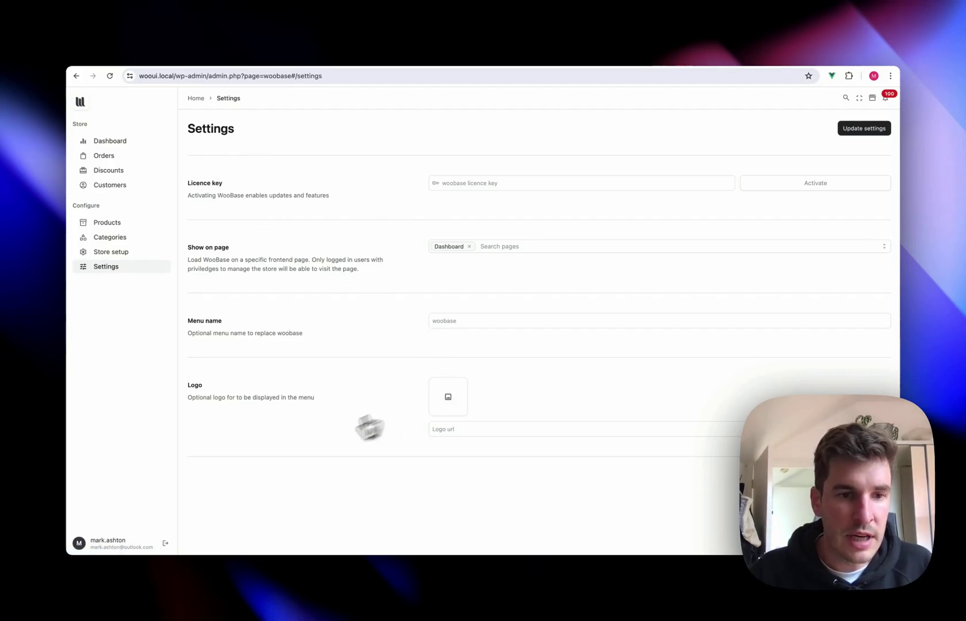
{"action": "left_click", "coordinate": [498, 322]}
{"action": "type", "text": "My cool"}
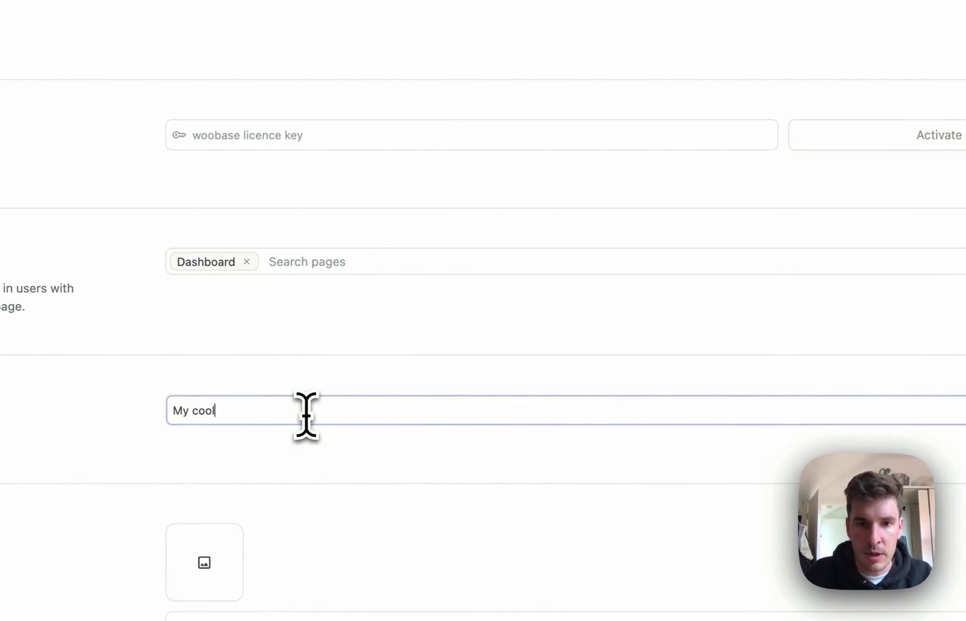
{"action": "type", "text": " store"}
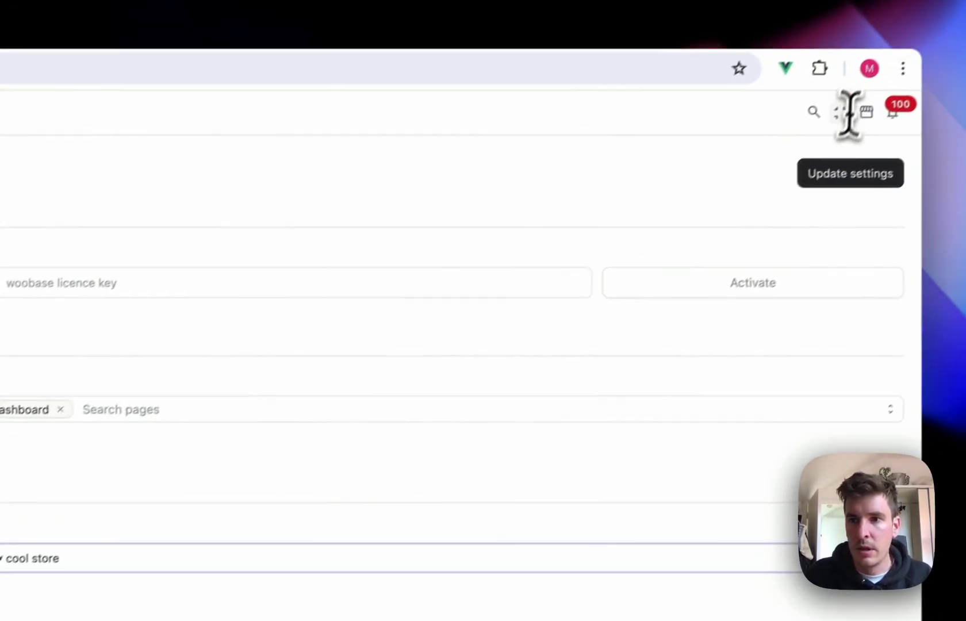
{"action": "left_click", "coordinate": [828, 187]}
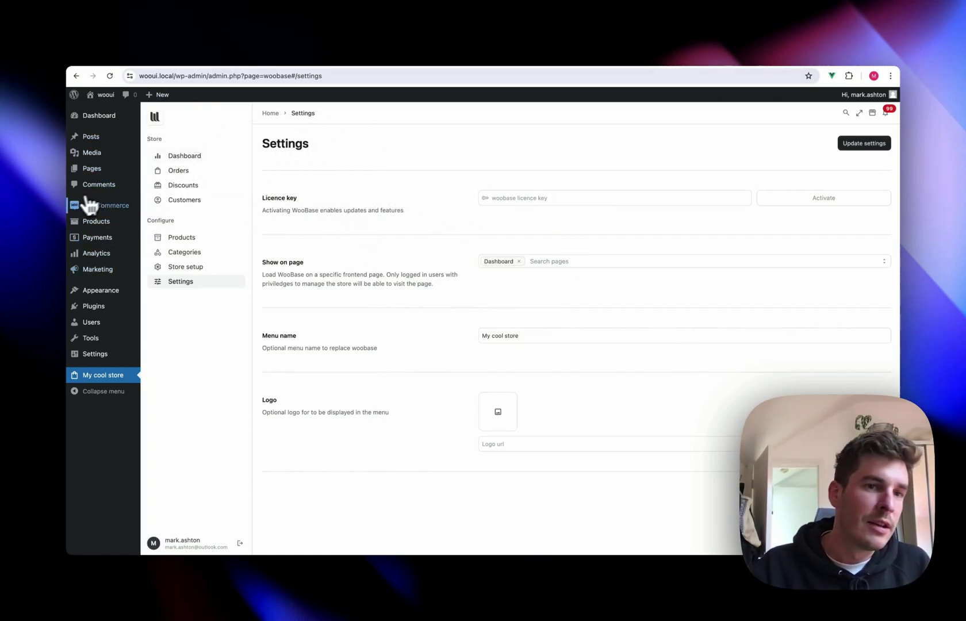
{"action": "mouse_move", "coordinate": [104, 229]}
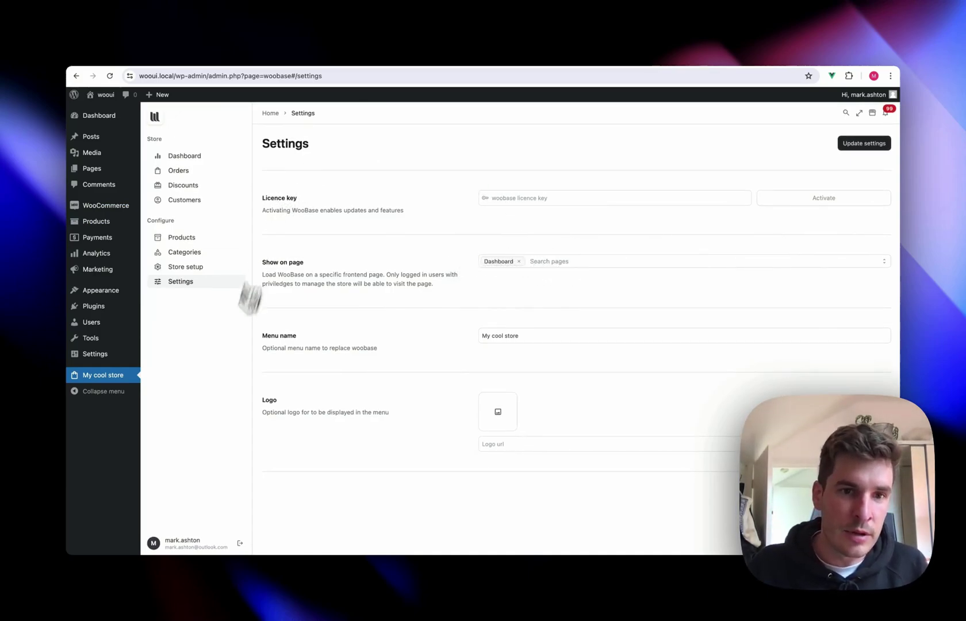
{"action": "left_click", "coordinate": [546, 262]}
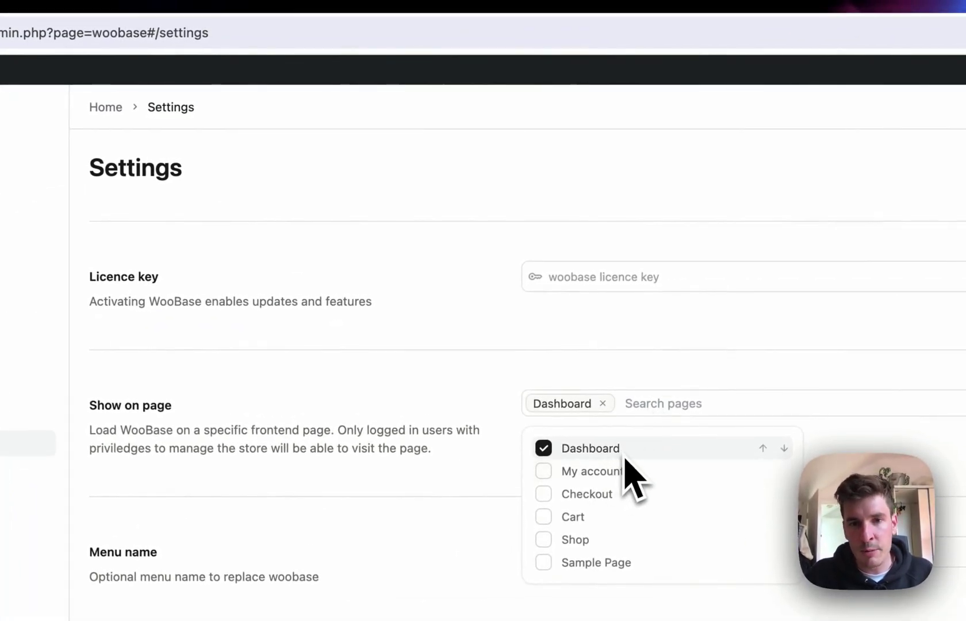
{"action": "left_click", "coordinate": [408, 453]}
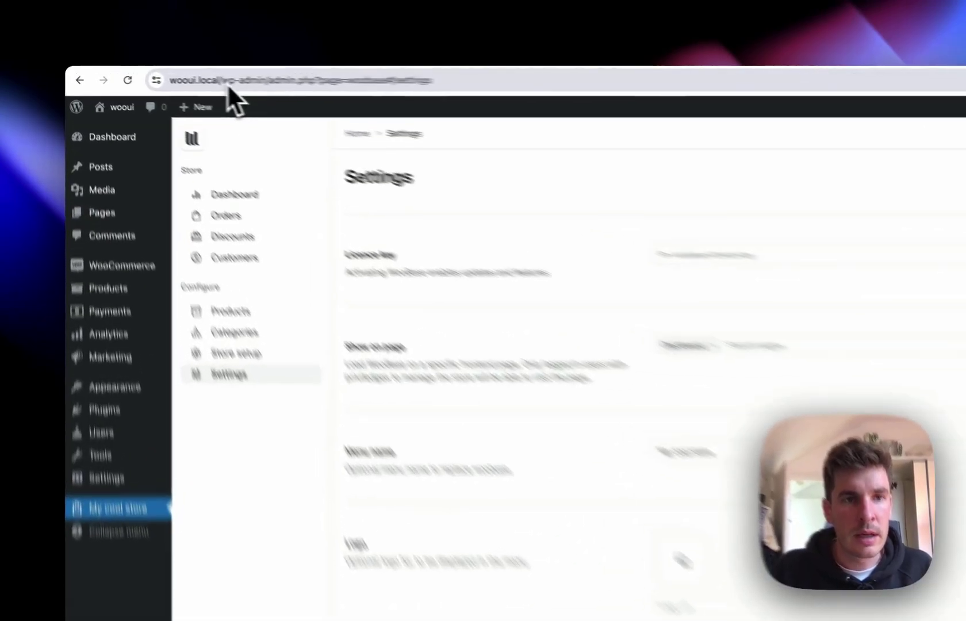
Replace the admin path after 'local/' with 'dashboard' to load the front-end Dashboard page
{"action": "left_click_drag", "start_coordinate": [228, 85], "coordinate": [609, 87]}
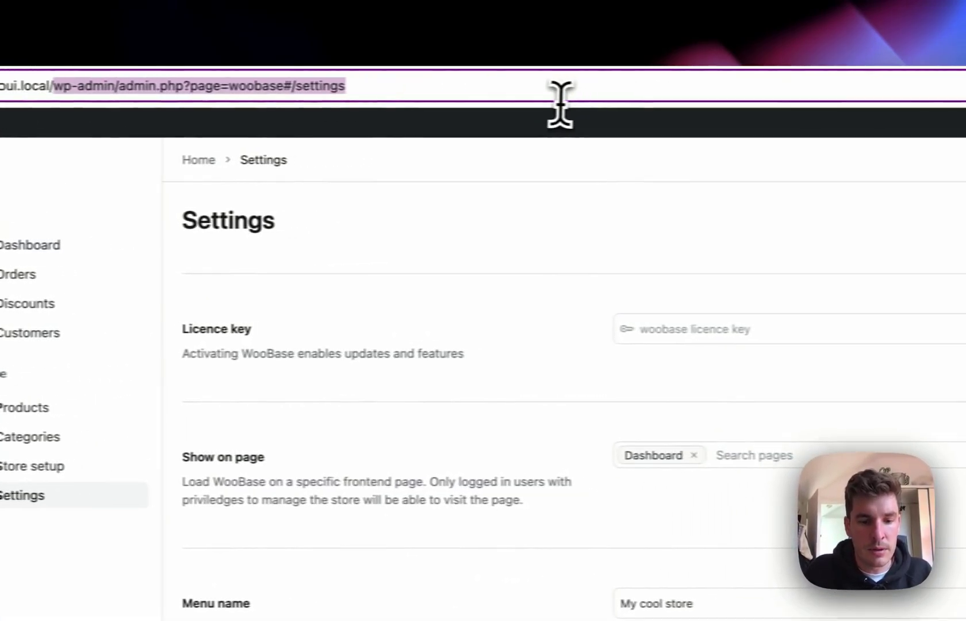
{"action": "type", "text": "dashboard"}
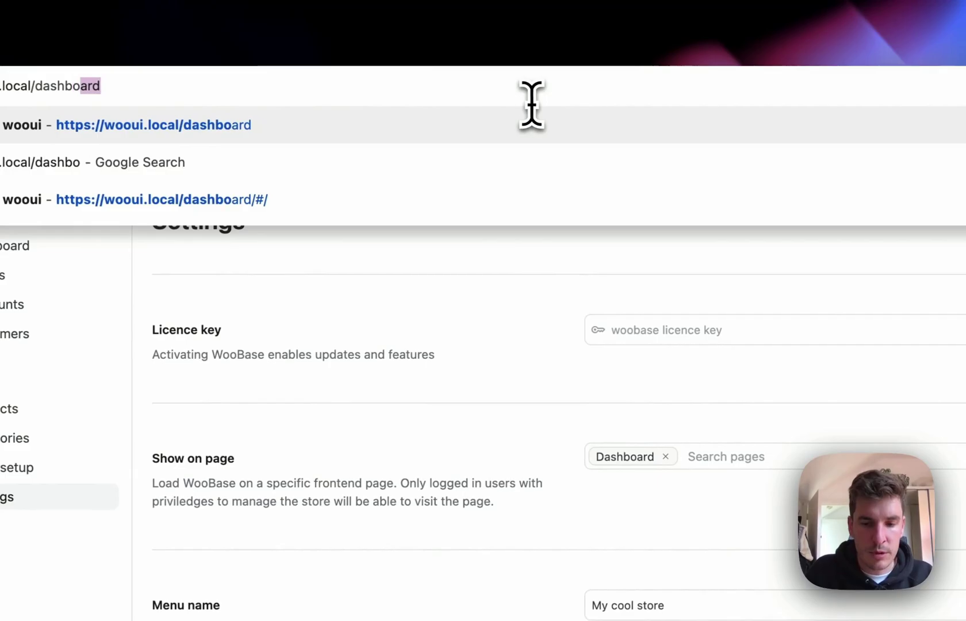
{"action": "key", "text": "Return"}
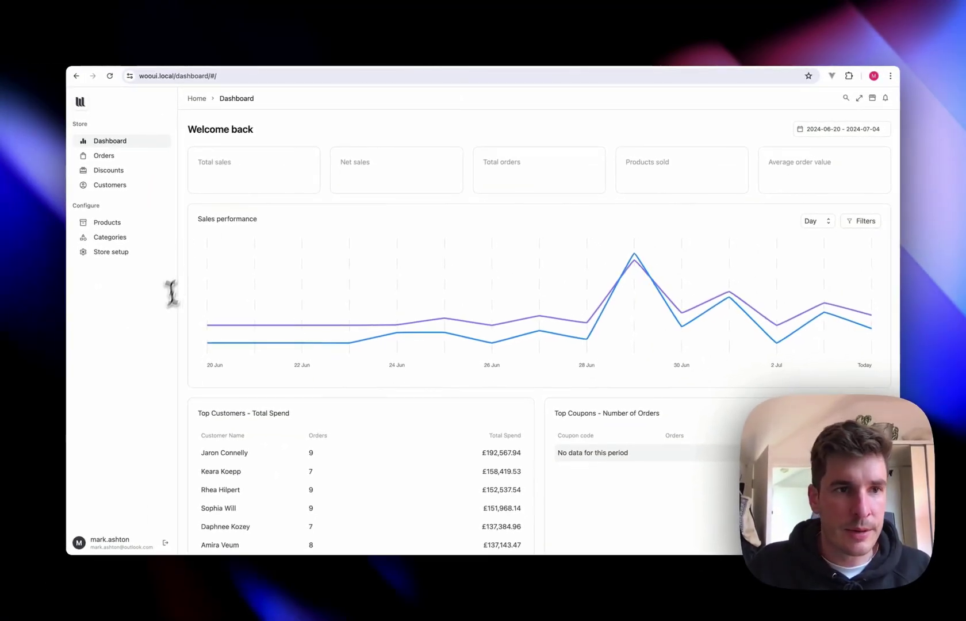